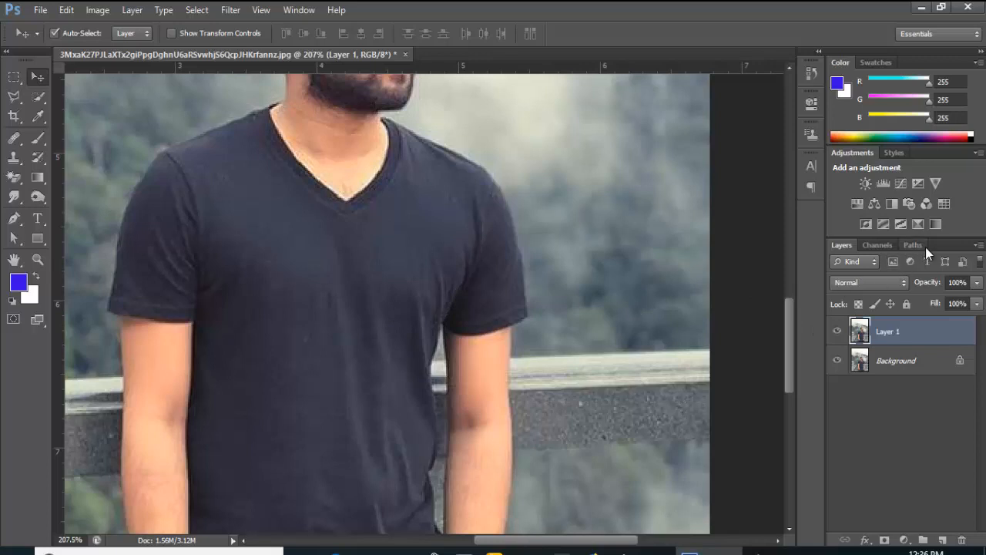
# With the Pen tool and Paths panel, outline the right sleeve and the shirt's right side
pyautogui.click(14, 218)
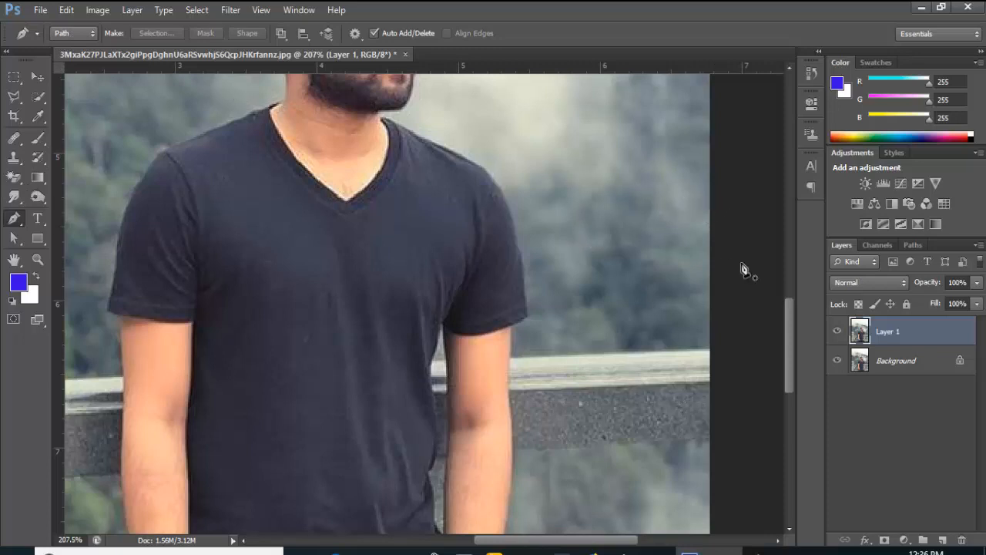
pyautogui.click(913, 246)
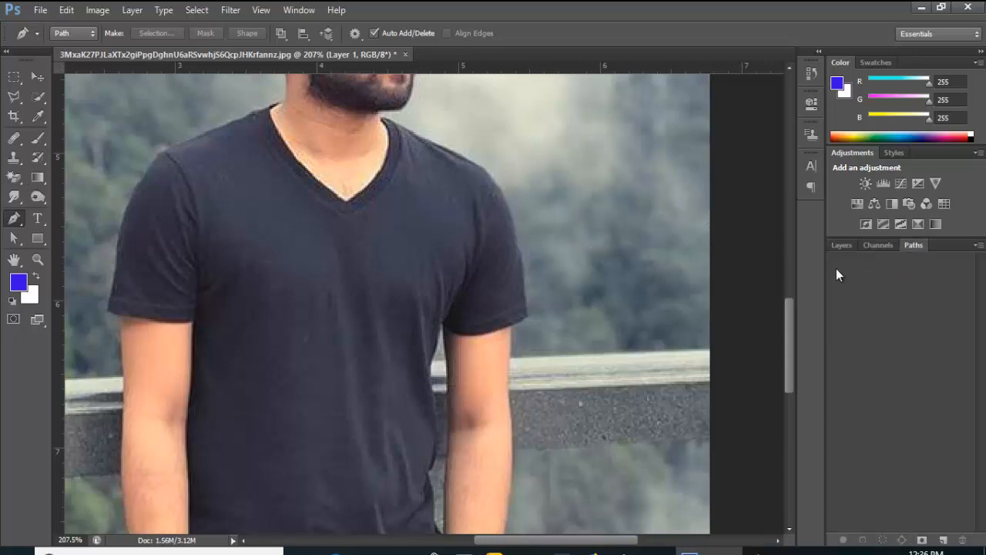
pyautogui.click(527, 318)
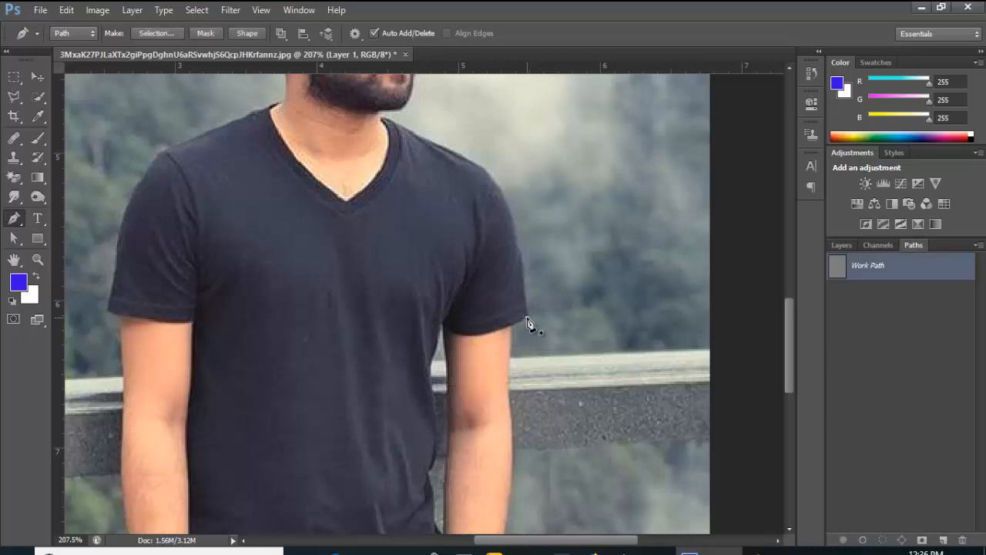
pyautogui.click(505, 329)
pyautogui.click(485, 335)
pyautogui.click(450, 330)
pyautogui.click(442, 325)
pyautogui.click(435, 351)
pyautogui.click(432, 369)
pyautogui.click(433, 391)
pyautogui.click(437, 419)
pyautogui.click(437, 452)
pyautogui.click(434, 465)
# Continue the outline down to the wrist, along the bottom hem and up the left side
pyautogui.scroll(-3, 431, 479)
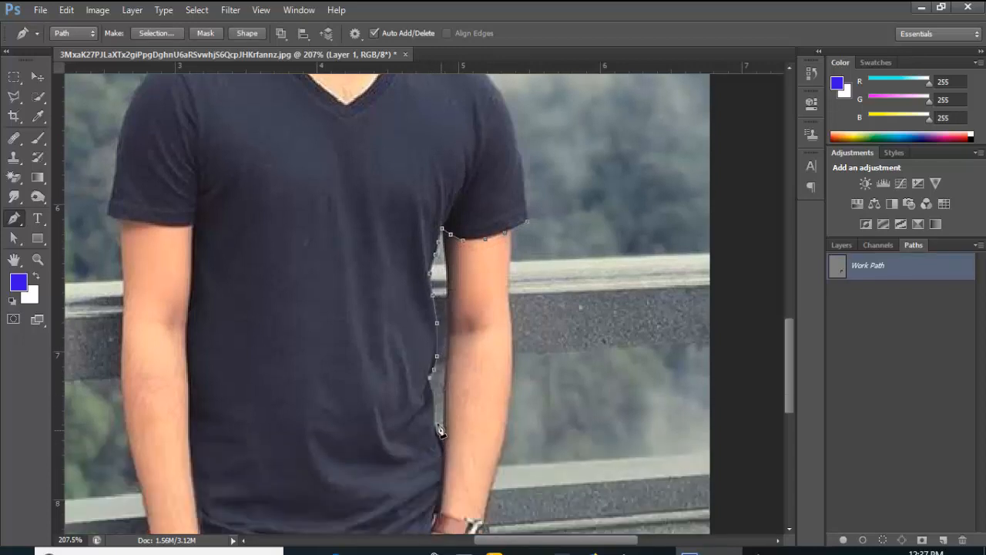
pyautogui.click(434, 412)
pyautogui.click(434, 429)
pyautogui.click(443, 445)
pyautogui.click(443, 462)
pyautogui.scroll(-2, 443, 464)
pyautogui.click(442, 431)
pyautogui.click(434, 454)
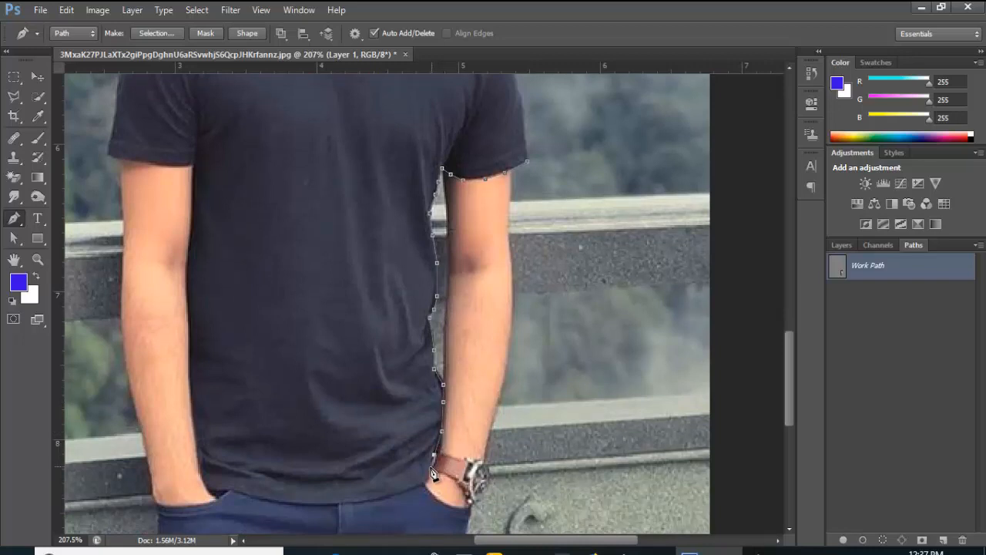
pyautogui.click(424, 484)
pyautogui.click(386, 496)
pyautogui.click(363, 501)
pyautogui.click(329, 505)
pyautogui.click(298, 505)
pyautogui.click(261, 501)
pyautogui.click(233, 491)
pyautogui.click(210, 490)
pyautogui.click(195, 434)
pyautogui.click(189, 362)
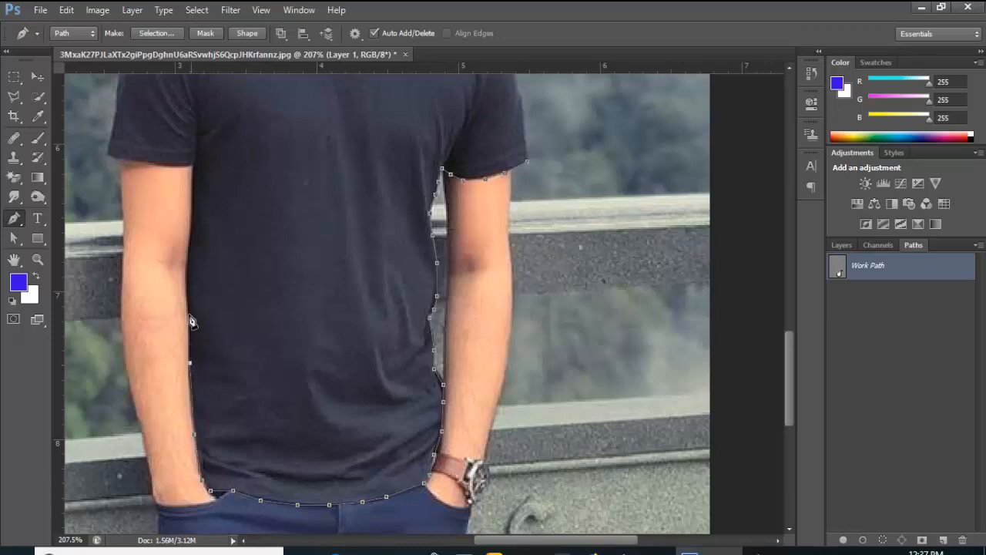
pyautogui.click(188, 298)
# Trace the left sleeve's bottom edge, corner and outer edge
pyautogui.scroll(1, 187, 243)
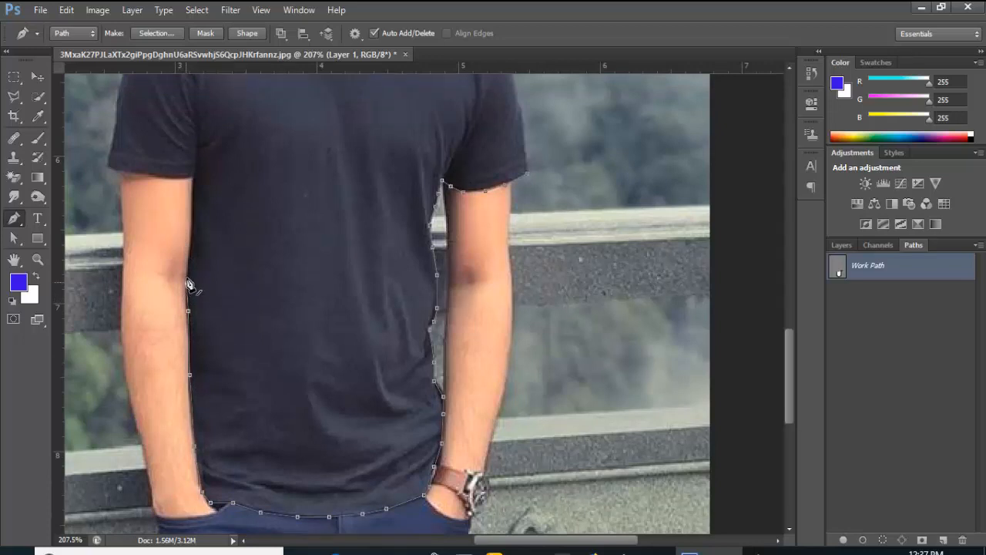
pyautogui.click(187, 283)
pyautogui.click(189, 229)
pyautogui.click(191, 178)
pyautogui.click(176, 178)
pyautogui.click(128, 172)
pyautogui.click(108, 168)
pyautogui.scroll(3, 114, 207)
pyautogui.click(114, 200)
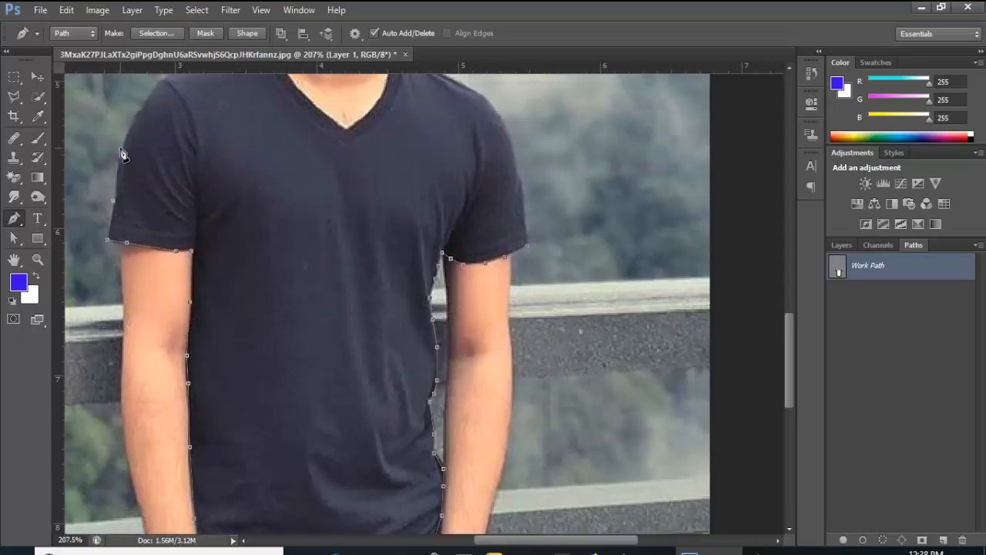
pyautogui.click(121, 147)
pyautogui.click(138, 111)
pyautogui.scroll(3, 140, 116)
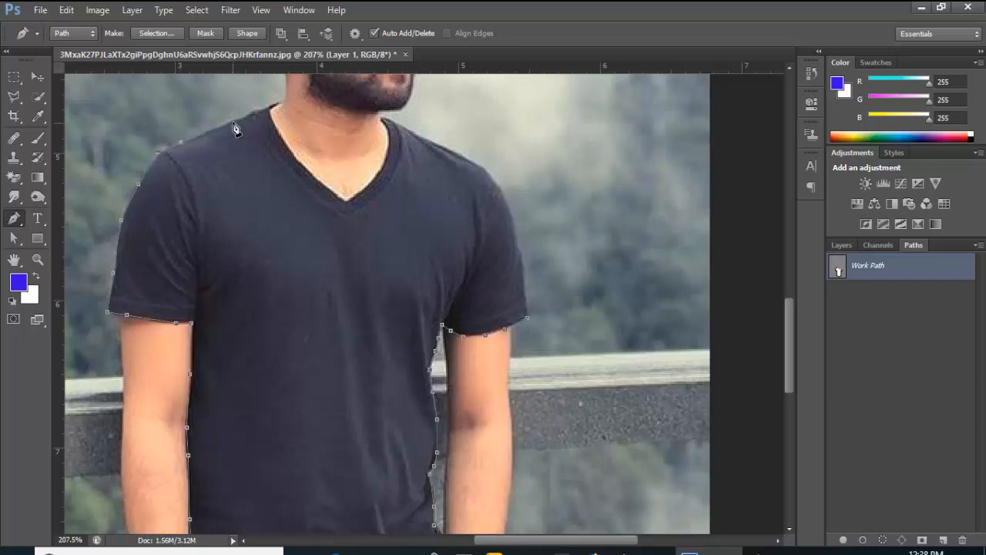
# Trace the V-neck and right shoulder, closing the path at the right sleeve corner
pyautogui.click(271, 107)
pyautogui.click(283, 135)
pyautogui.click(308, 170)
pyautogui.click(335, 193)
pyautogui.click(345, 204)
pyautogui.click(368, 184)
pyautogui.click(389, 137)
pyautogui.click(396, 121)
pyautogui.click(431, 142)
pyautogui.click(454, 152)
pyautogui.click(484, 169)
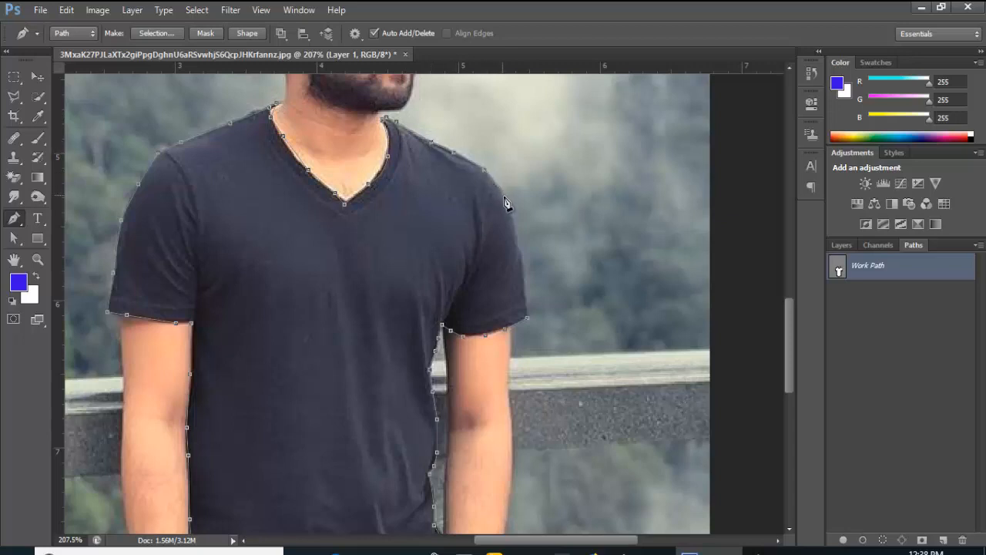
pyautogui.click(525, 284)
pyautogui.click(527, 322)
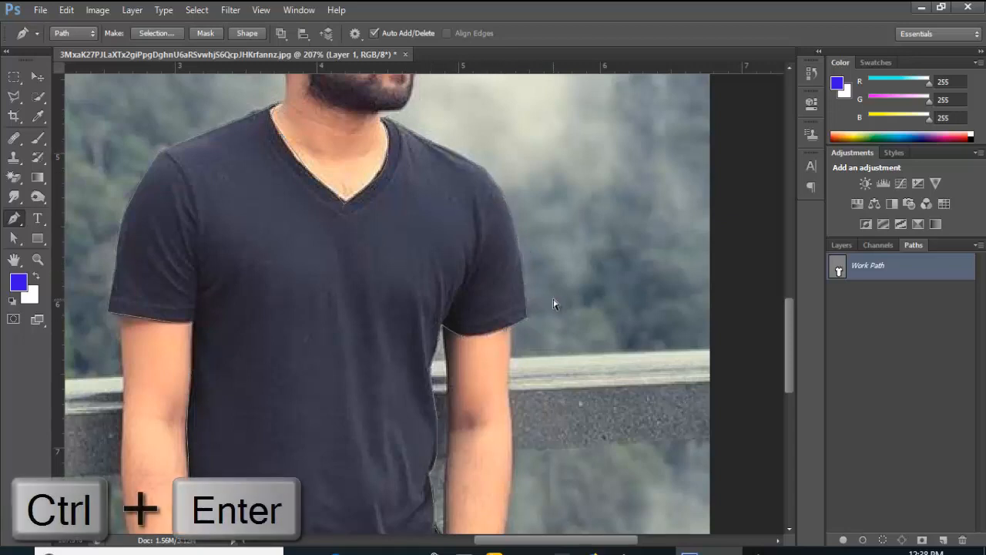
# Load the shirt outline as a selection and create the new empty Path 1
pyautogui.hotkey('ctrl', 'Return')
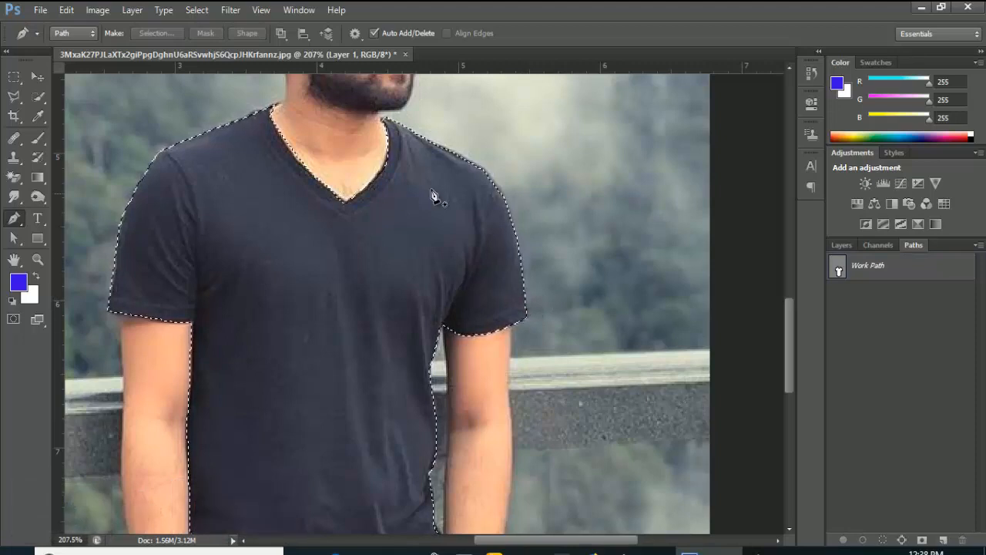
pyautogui.scroll(4, 470, 324)
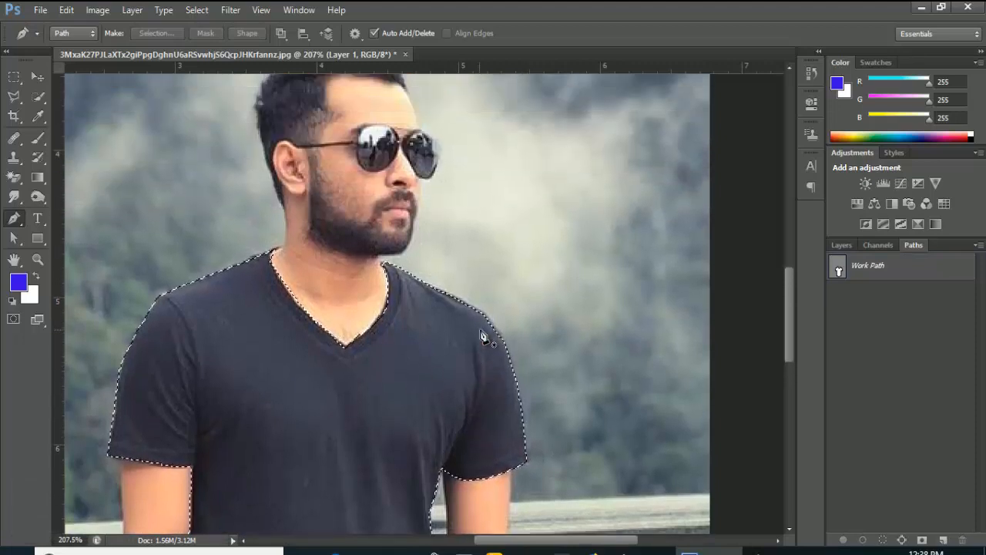
pyautogui.click(944, 541)
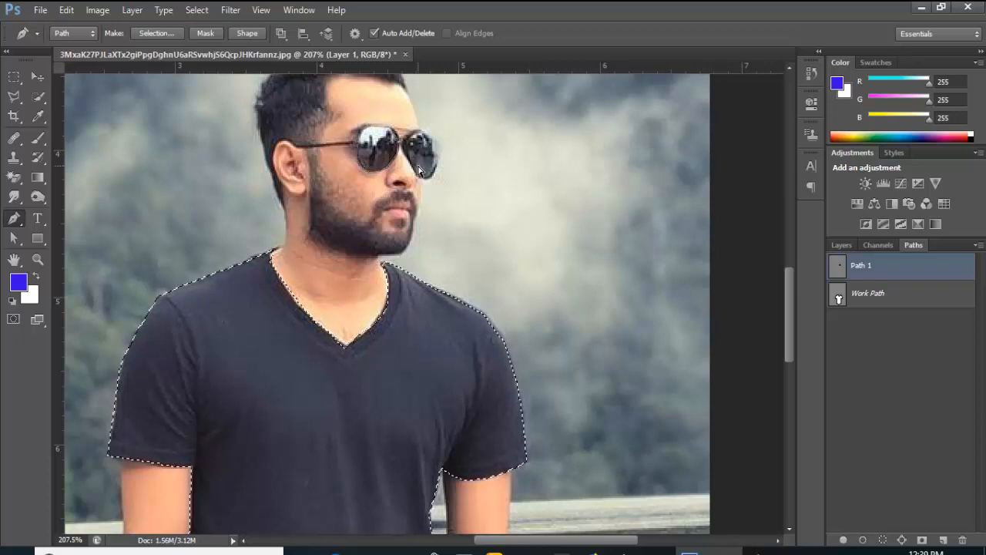
# Load Path 1 as a selection, add a new Path 2, and deselect
pyautogui.click(872, 313)
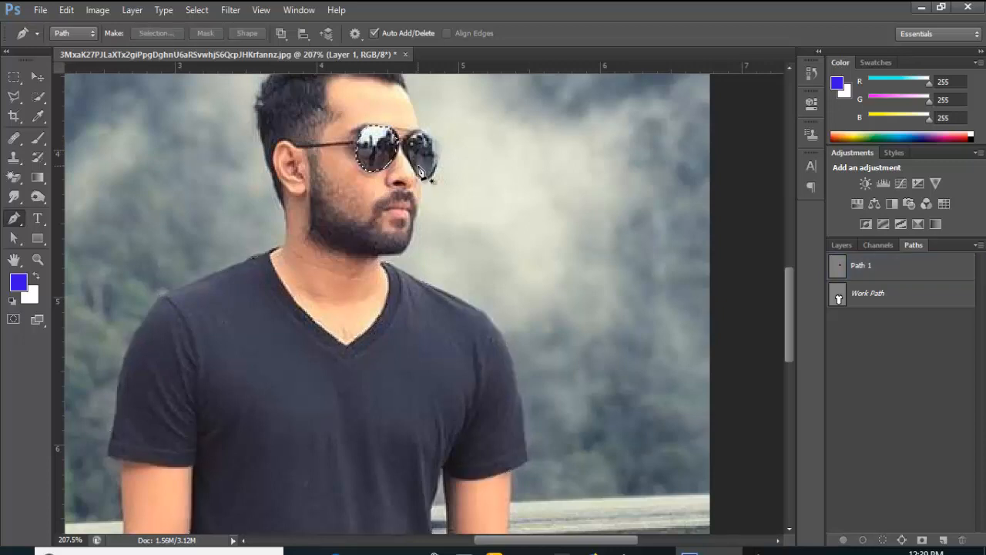
pyautogui.click(944, 540)
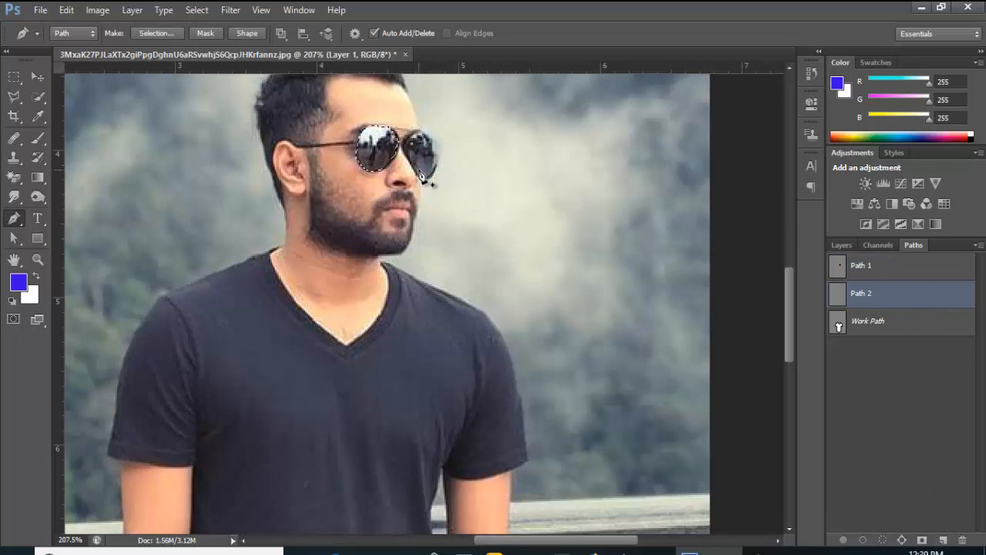
pyautogui.click(203, 10)
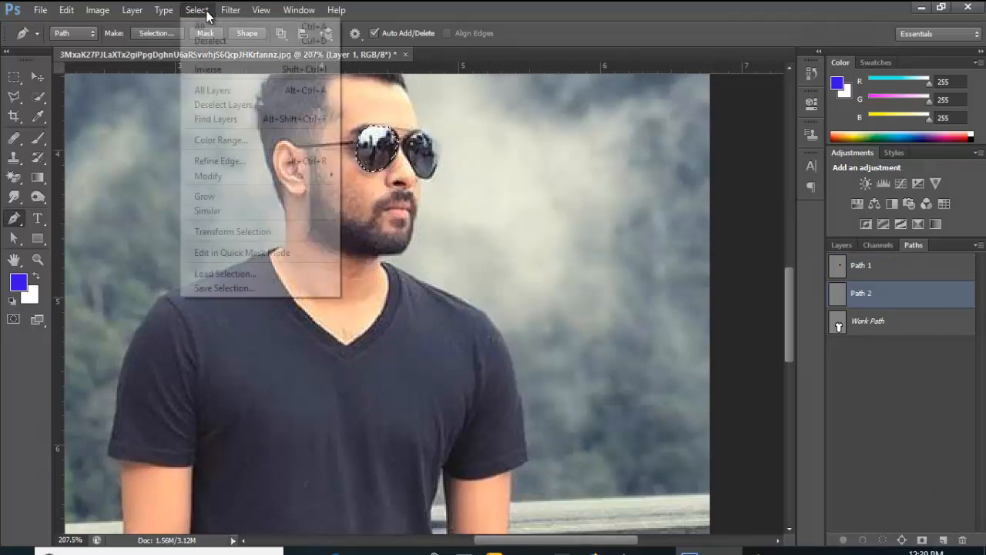
pyautogui.click(212, 40)
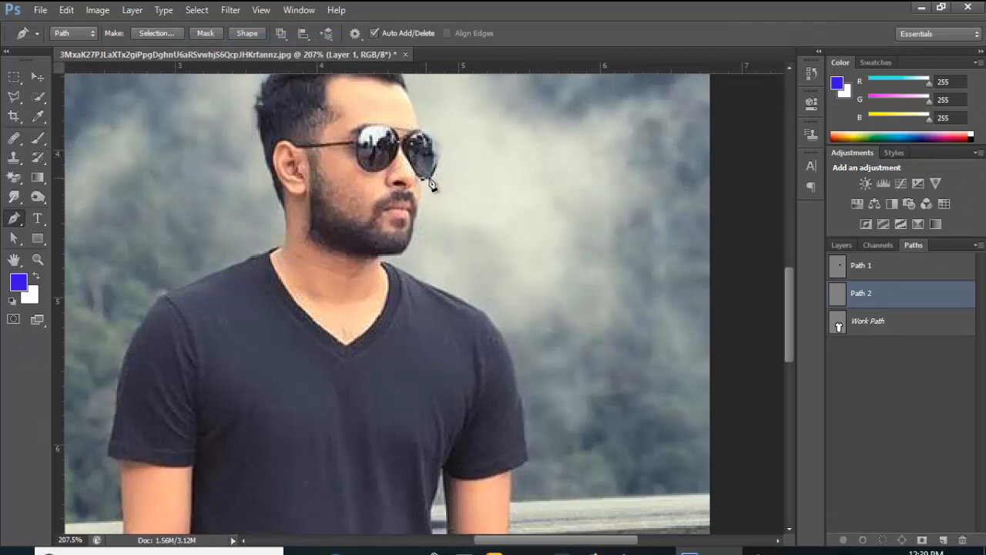
# Close the right lens outline, turn it into a selection, and reselect the Work Path
pyautogui.click(434, 143)
pyautogui.hotkey('ctrl', 'Return')
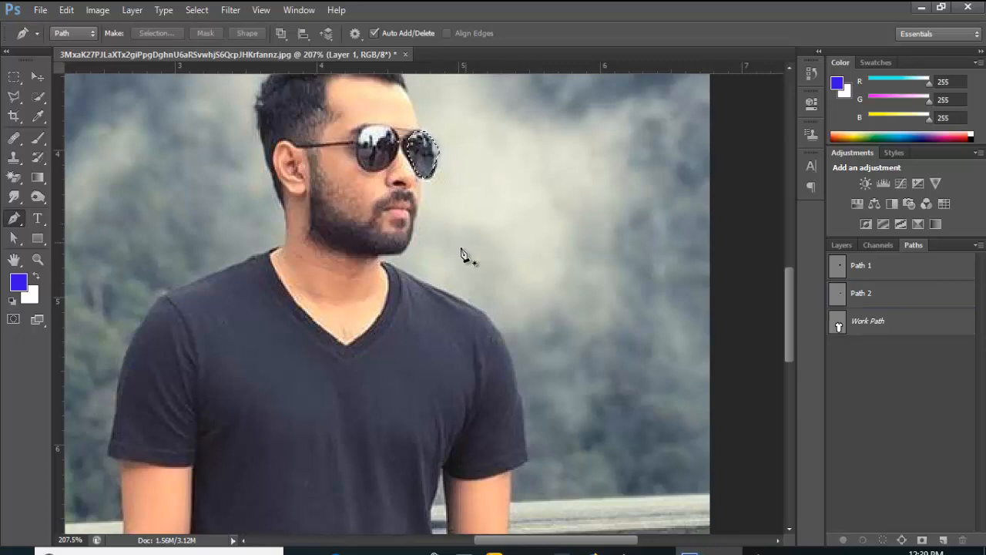
pyautogui.scroll(-2, 422, 269)
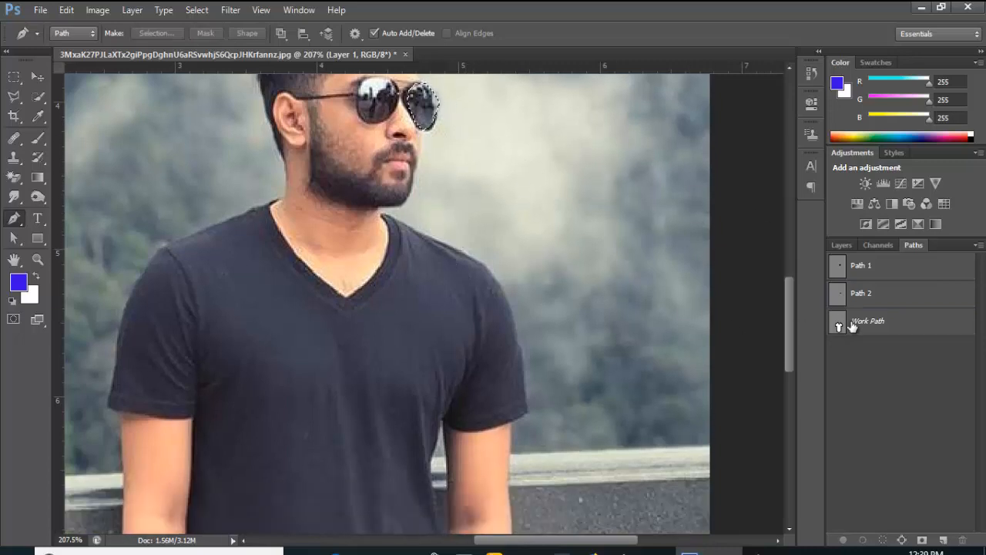
pyautogui.click(876, 330)
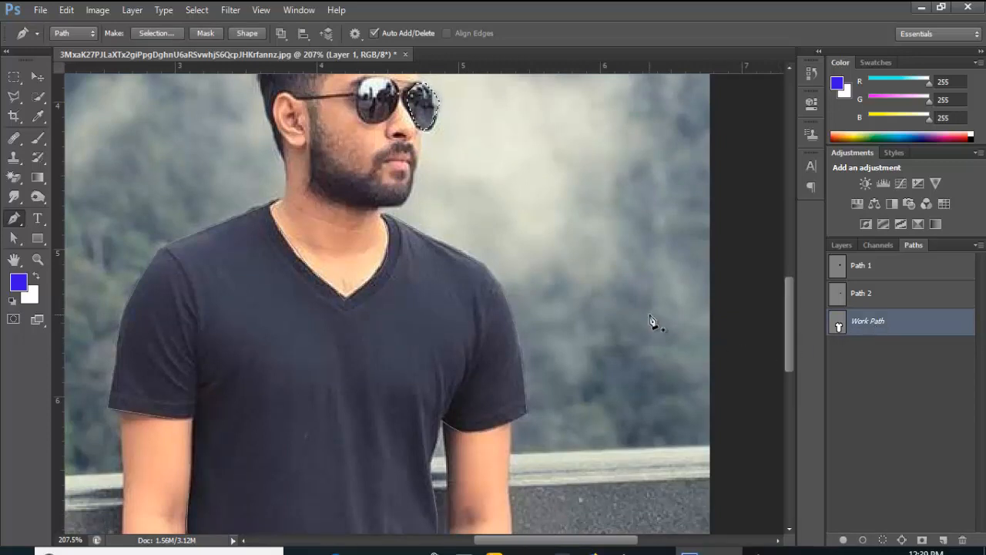
# Reload the shirt selection, set the foreground to #8f0c50, and fill the shirt with it
pyautogui.hotkey('ctrl', 'Return')
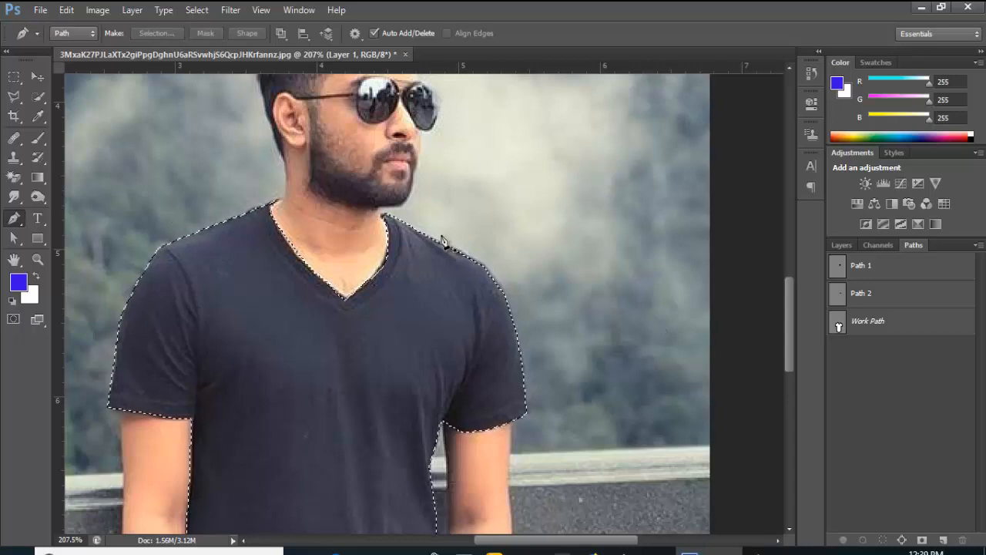
pyautogui.scroll(-8, 442, 318)
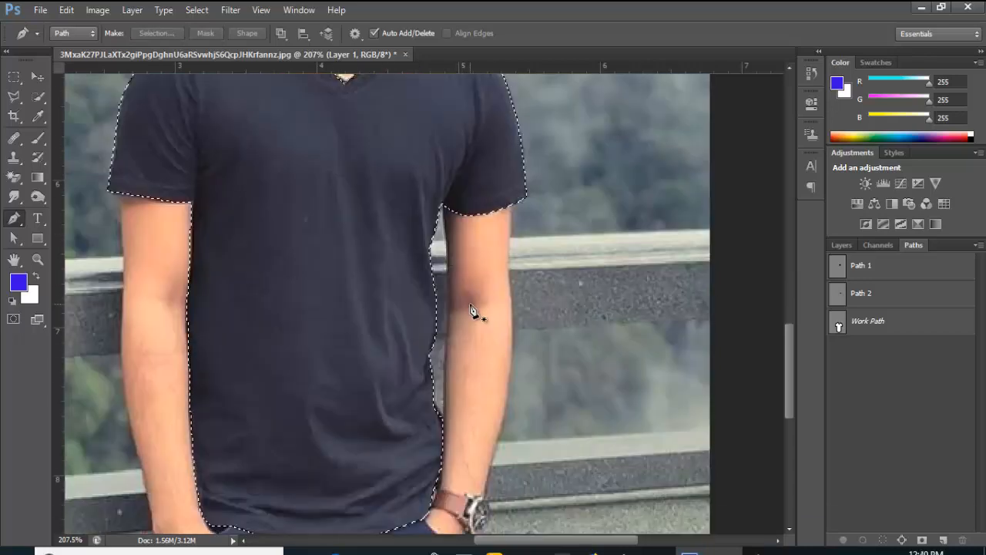
pyautogui.scroll(-5, 475, 308)
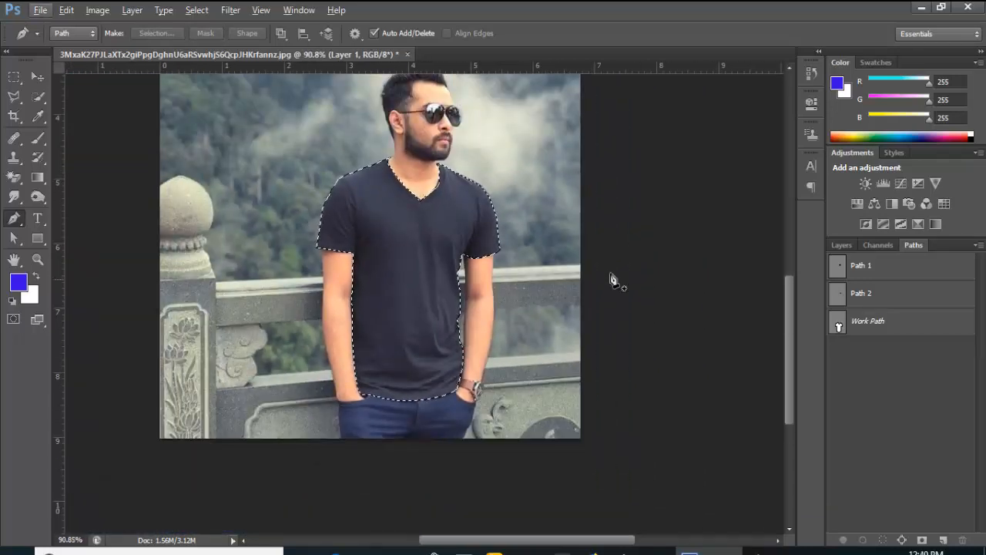
pyautogui.click(18, 283)
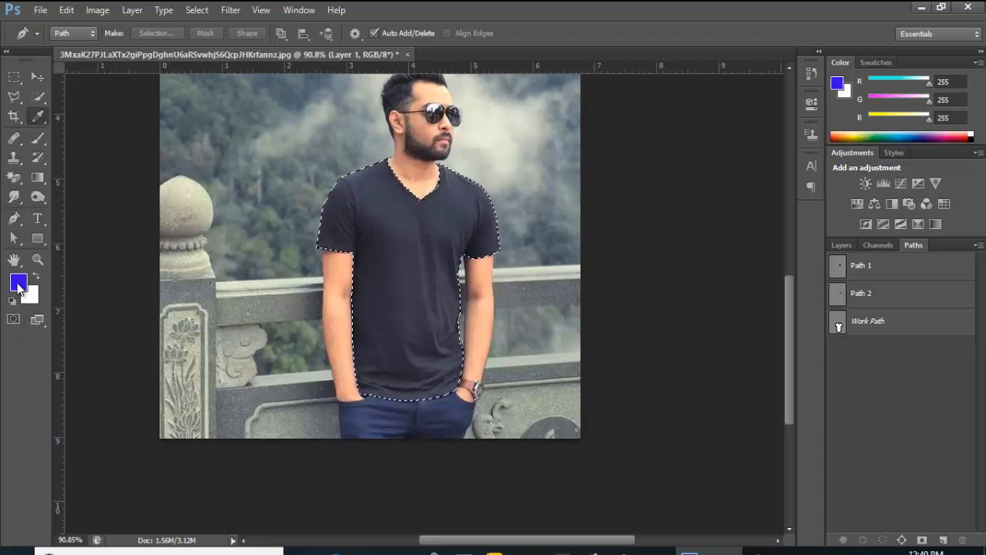
pyautogui.click(504, 164)
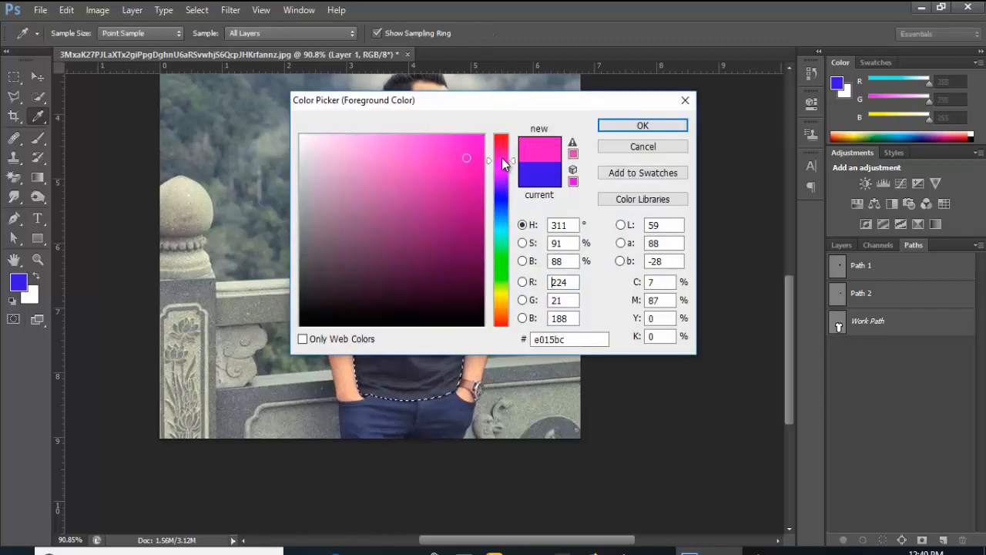
pyautogui.moveTo(503, 154); pyautogui.dragTo(502, 151)
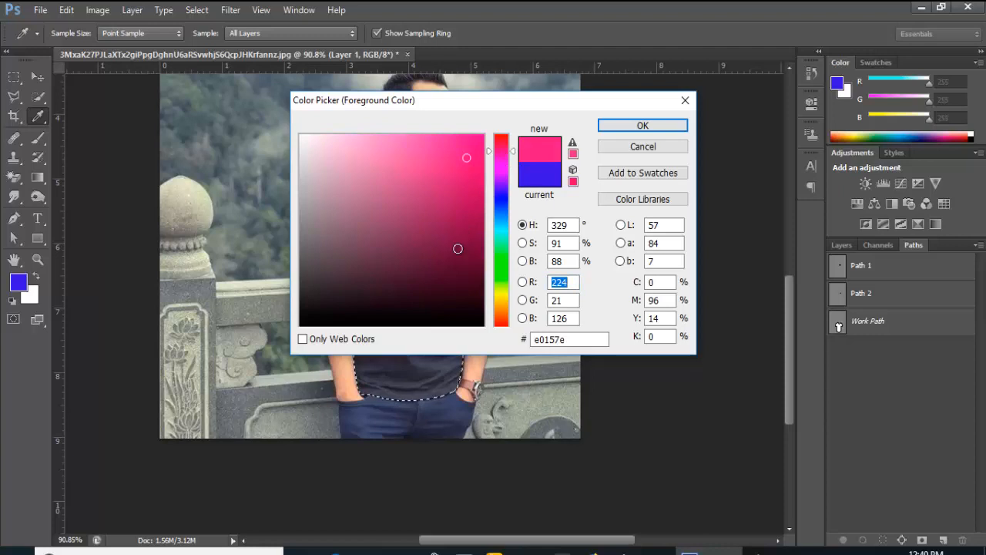
pyautogui.click(457, 248)
pyautogui.click(467, 219)
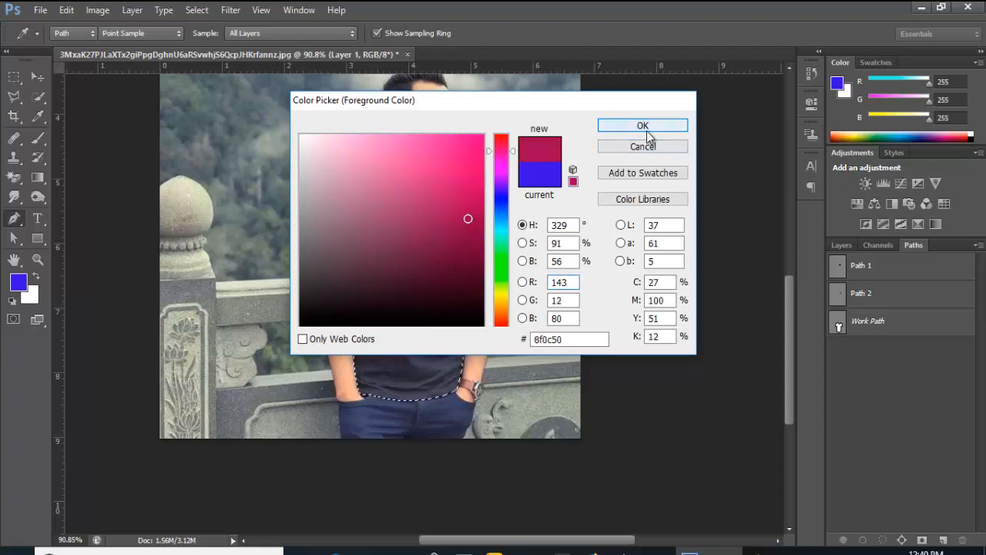
pyautogui.click(643, 126)
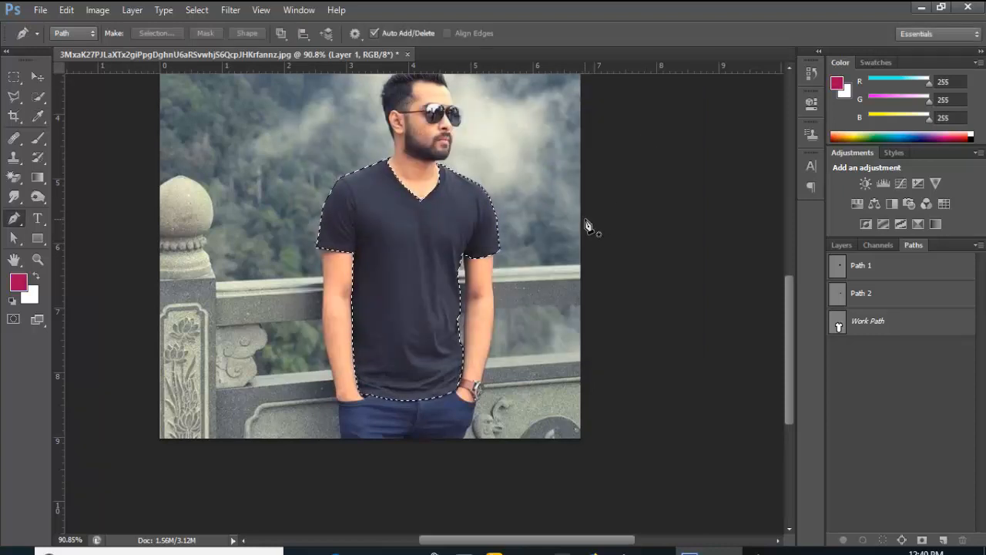
pyautogui.hotkey('alt', 'Delete')
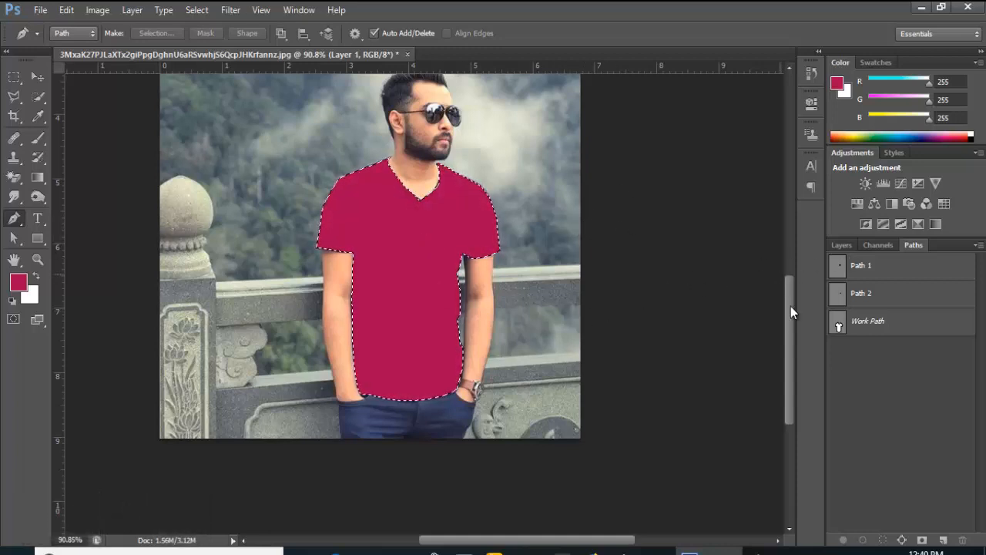
# Set Layer 1's blend mode to Overlay
pyautogui.click(847, 246)
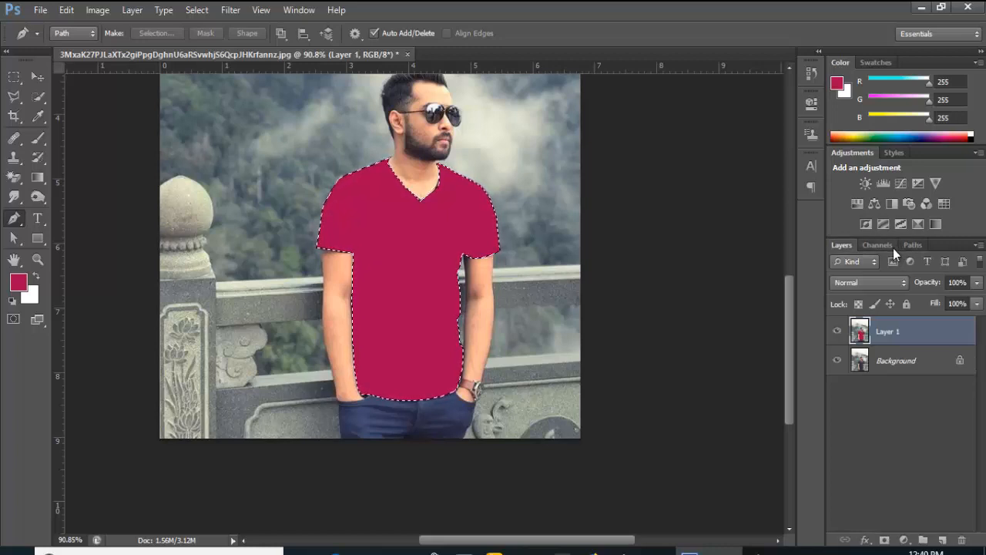
pyautogui.click(904, 283)
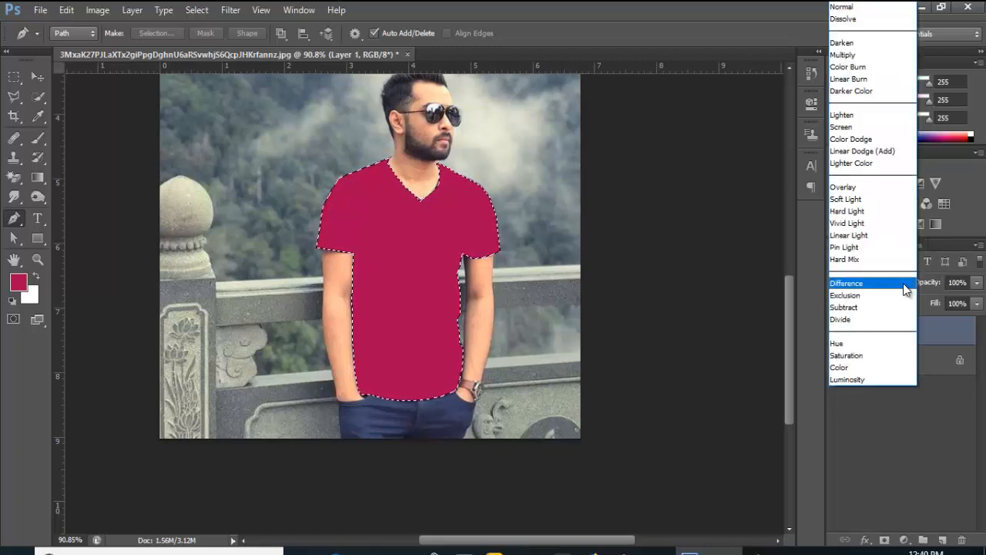
pyautogui.click(842, 189)
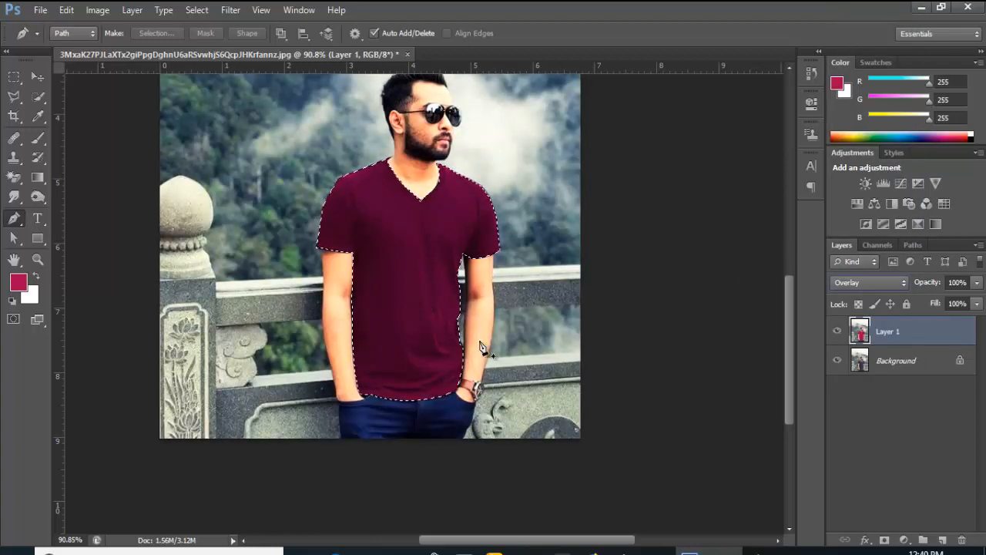
# Deselect the shirt, then load Path 1, the lens outline, as a selection
pyautogui.click(198, 11)
pyautogui.click(224, 41)
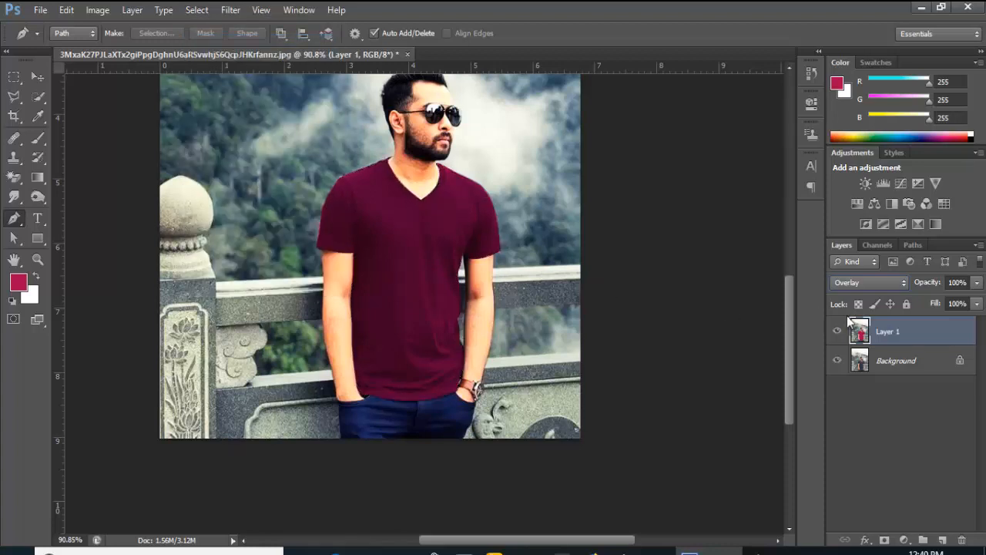
pyautogui.click(914, 244)
pyautogui.click(869, 267)
pyautogui.hotkey('ctrl', 'Return')
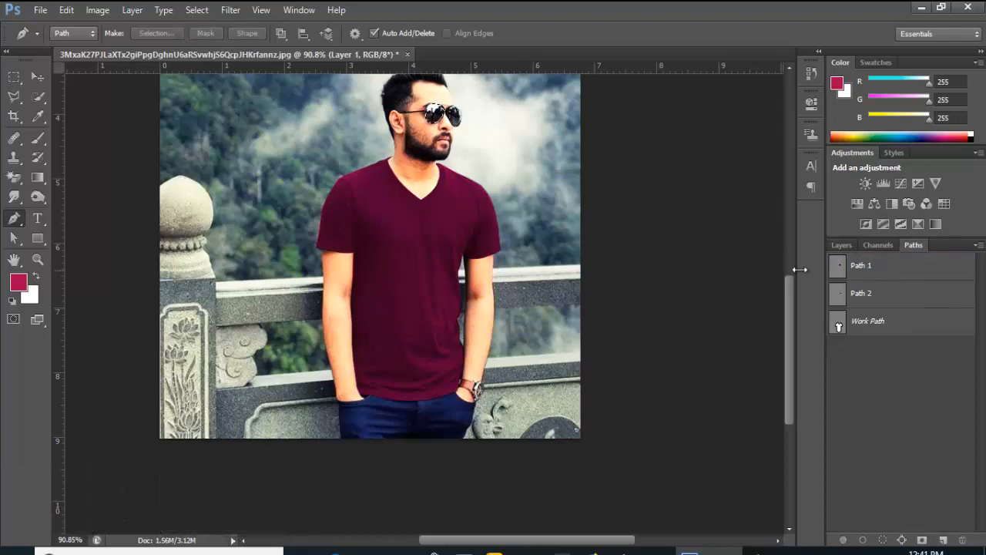
# Set the foreground colour to blue #1091f5 and fill the lens selection with it
pyautogui.click(22, 284)
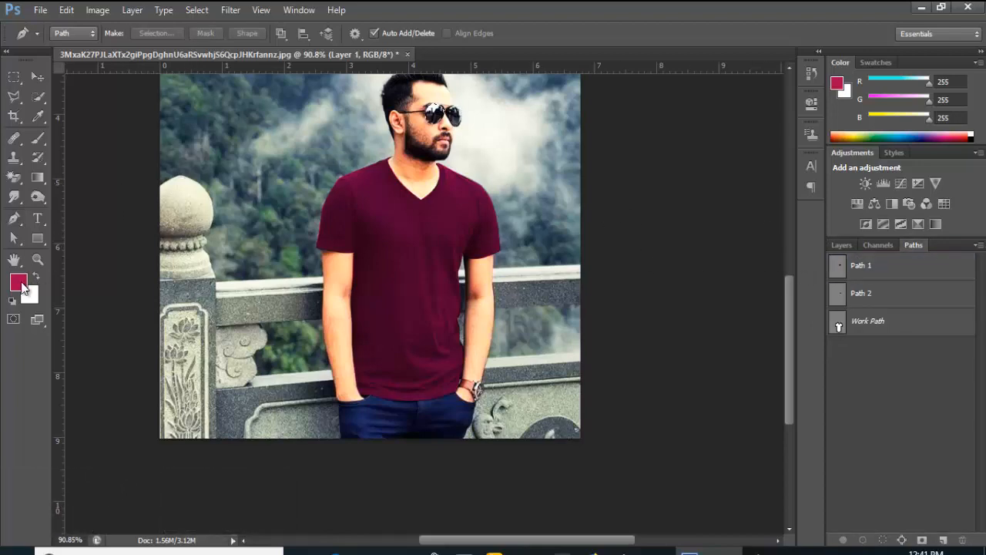
pyautogui.click(500, 205)
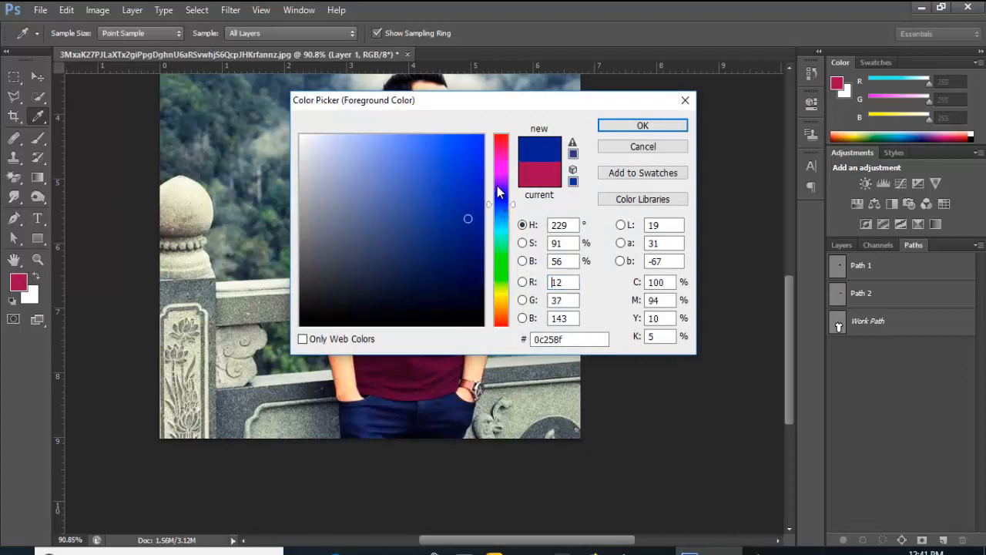
pyautogui.click(501, 216)
pyautogui.click(465, 142)
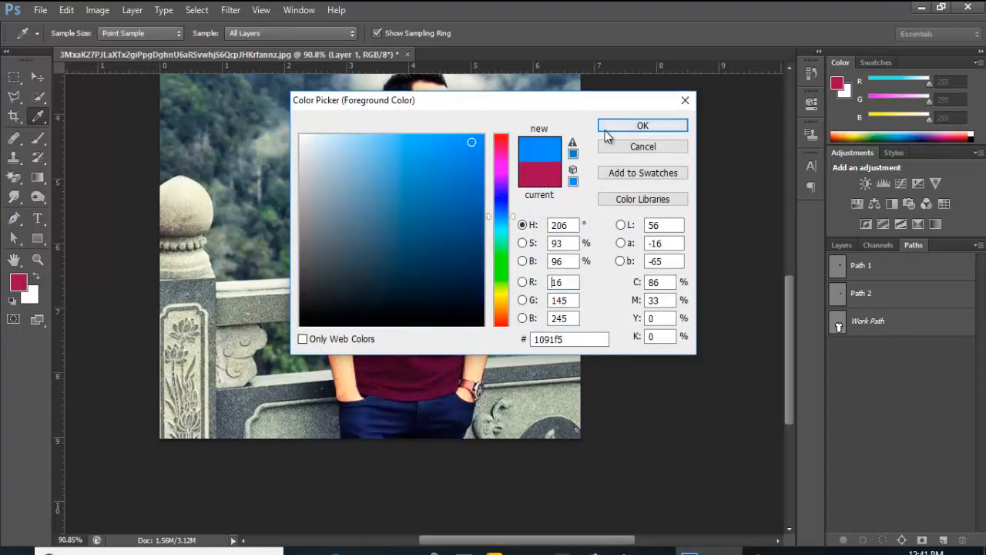
pyautogui.click(607, 127)
pyautogui.hotkey('alt', 'Delete')
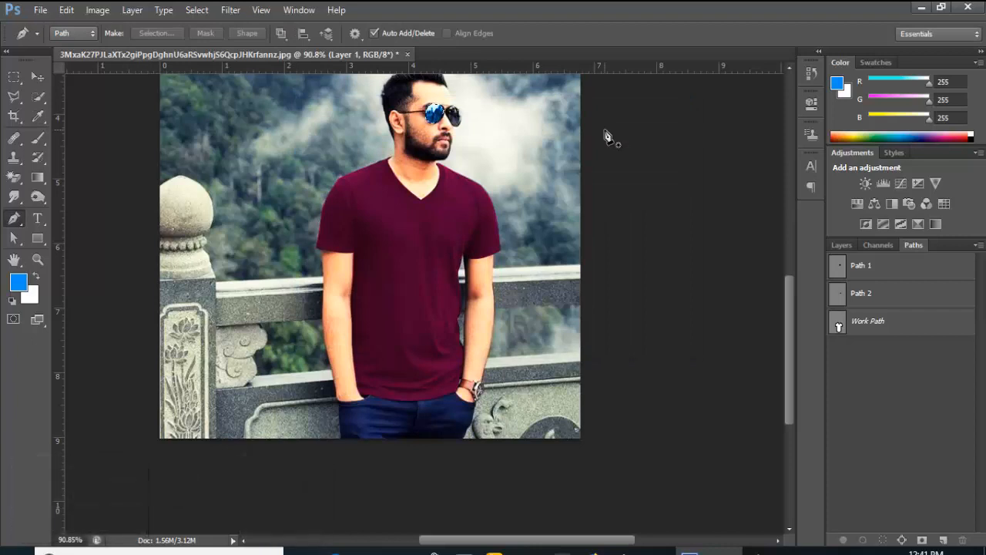
pyautogui.click(849, 246)
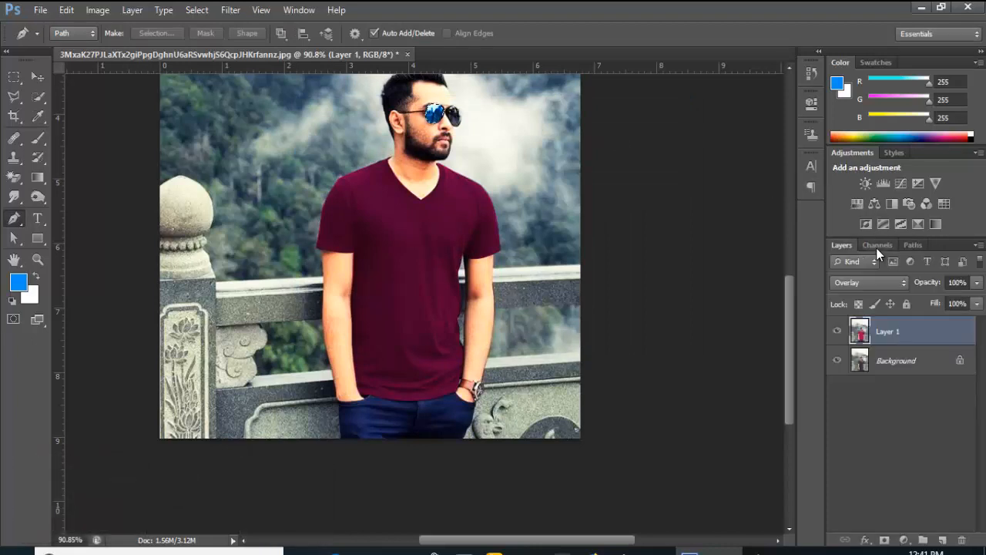
# Switch Layer 1's blend mode to Soft Light and deselect the lens
pyautogui.click(904, 286)
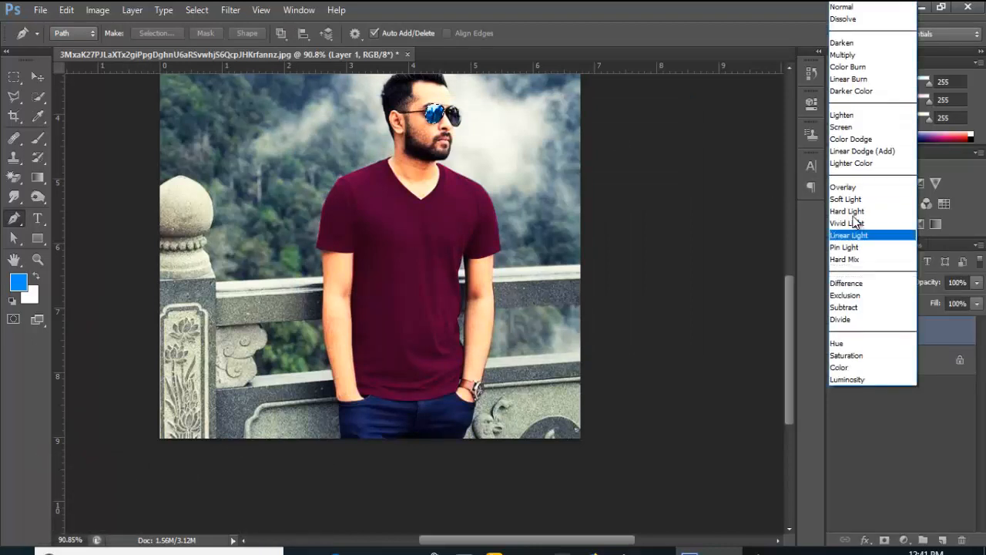
pyautogui.click(844, 198)
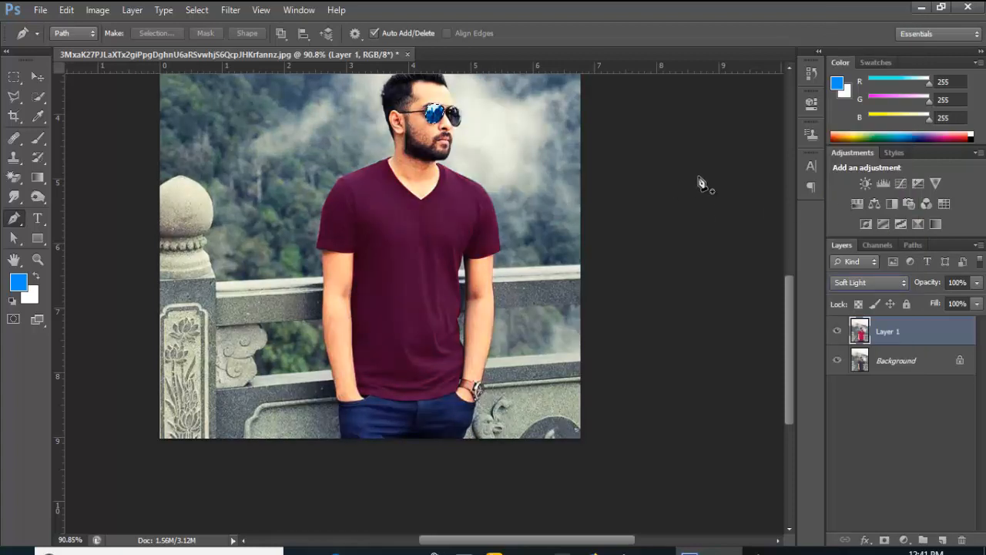
pyautogui.click(699, 177)
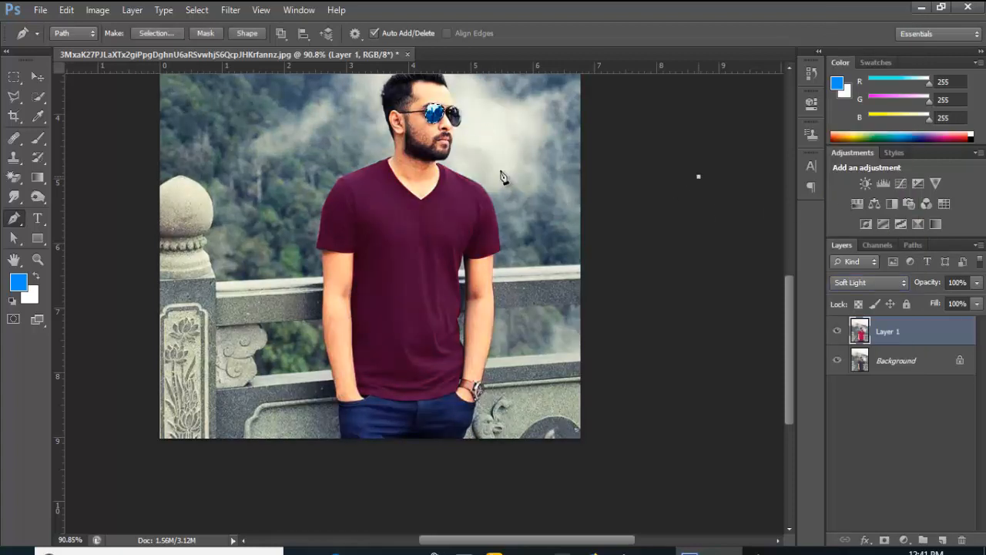
pyautogui.click(37, 77)
pyautogui.click(196, 10)
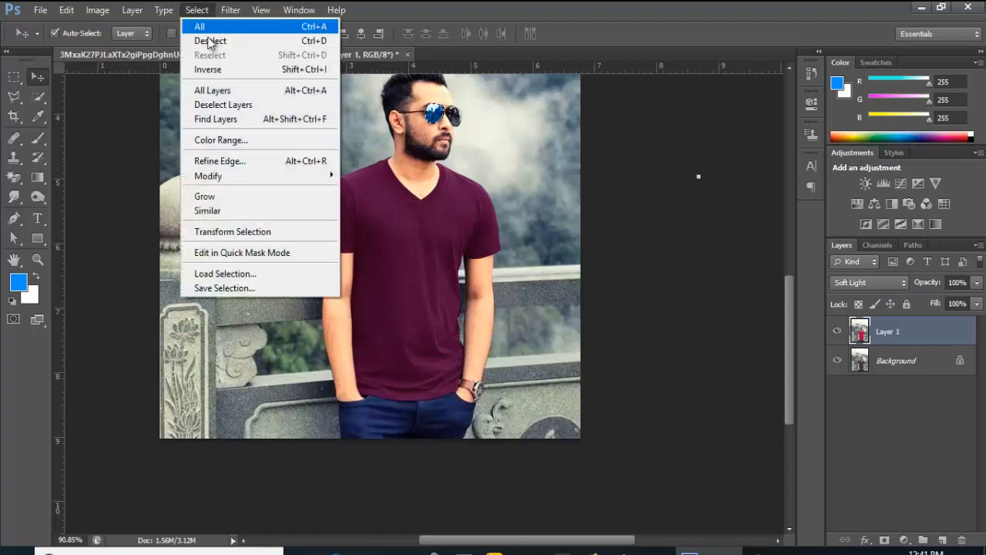
pyautogui.click(206, 39)
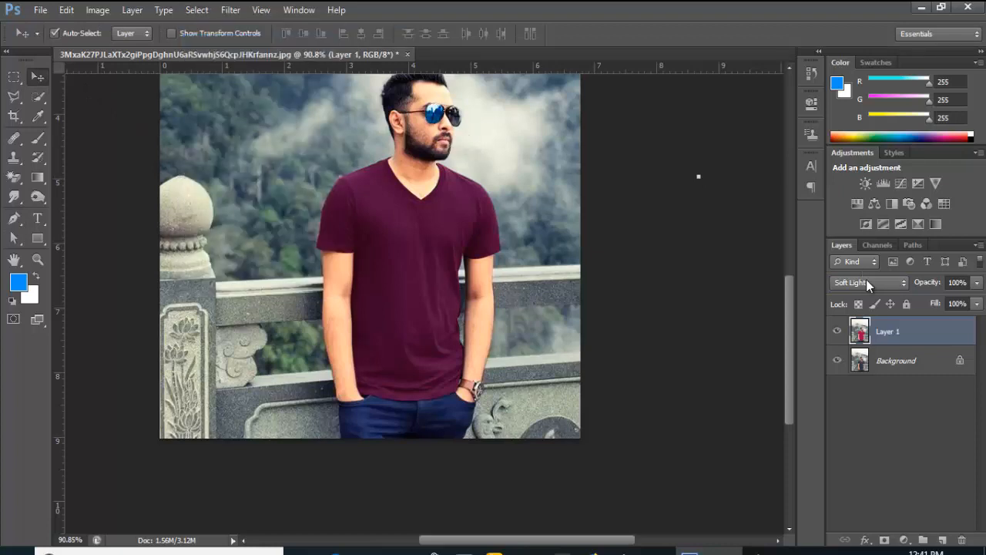
# Load Path 2 as a selection and fill it with the blue foreground colour
pyautogui.click(907, 245)
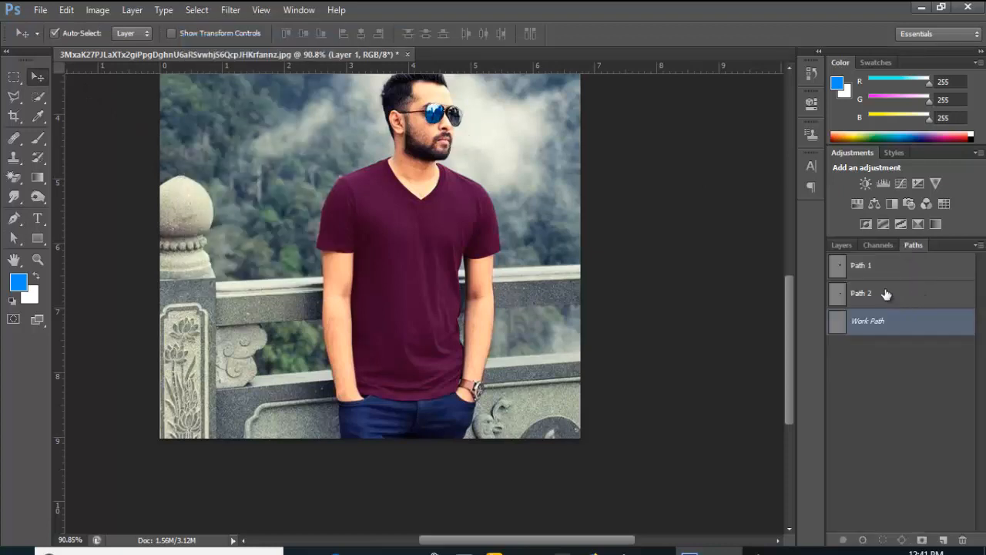
pyautogui.click(886, 294)
pyautogui.hotkey('ctrl', 'Return')
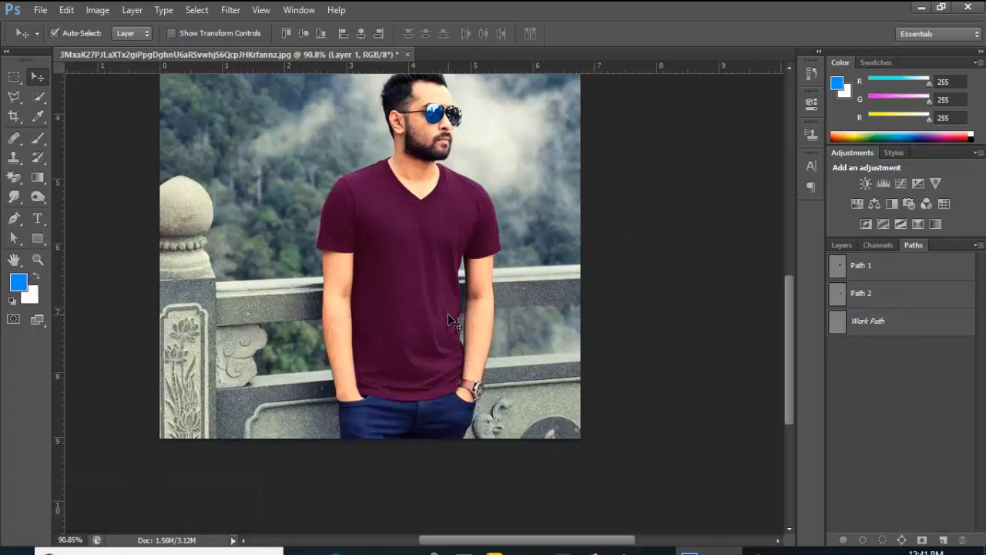
pyautogui.hotkey('alt', 'Delete')
# Keep Layer 1 in Soft Light and clear the selection
pyautogui.click(842, 245)
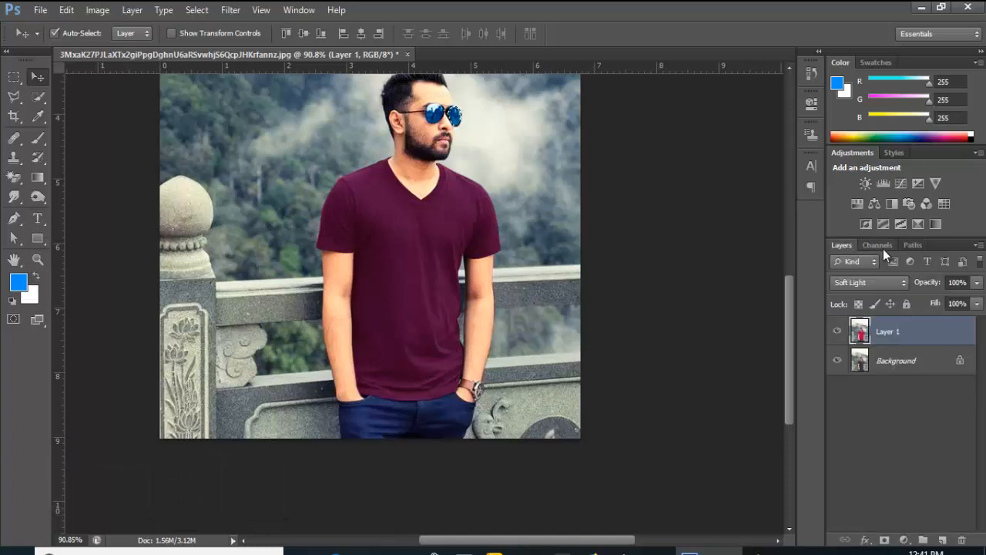
pyautogui.click(900, 285)
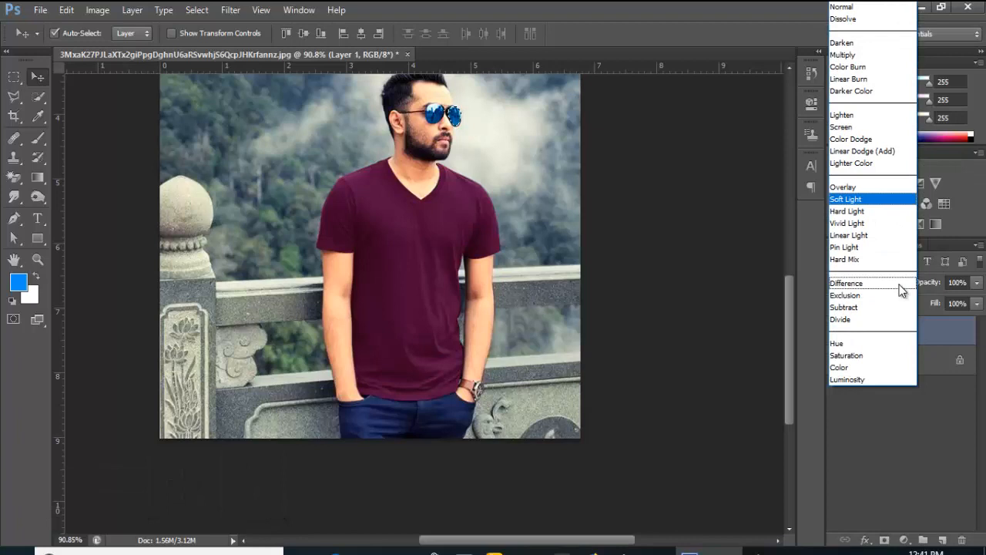
pyautogui.click(851, 200)
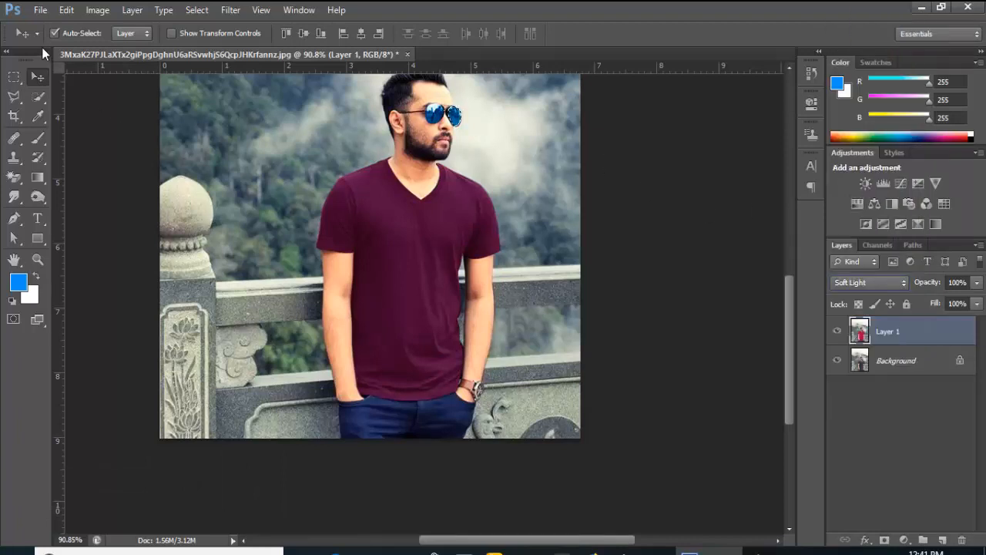
pyautogui.click(197, 10)
pyautogui.click(212, 41)
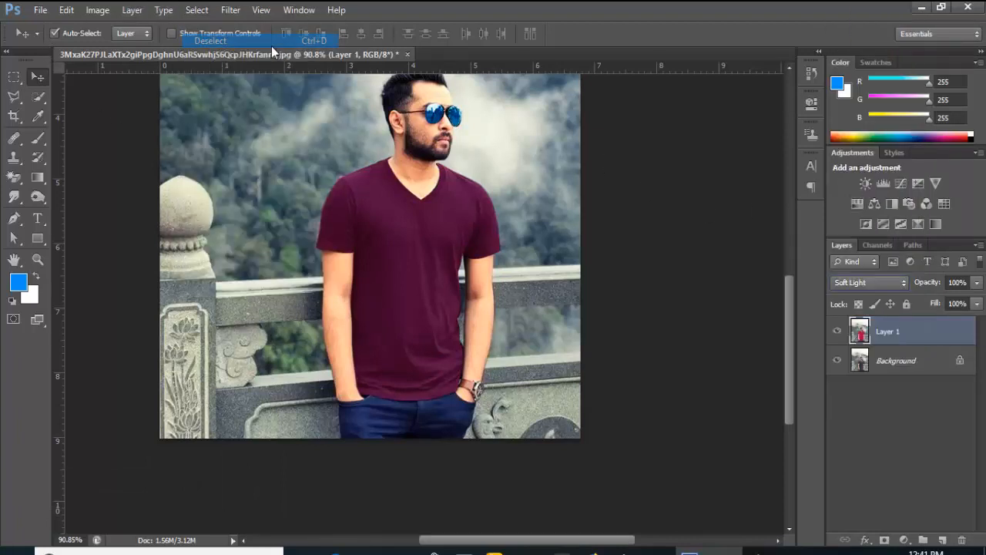
pyautogui.press('alt')
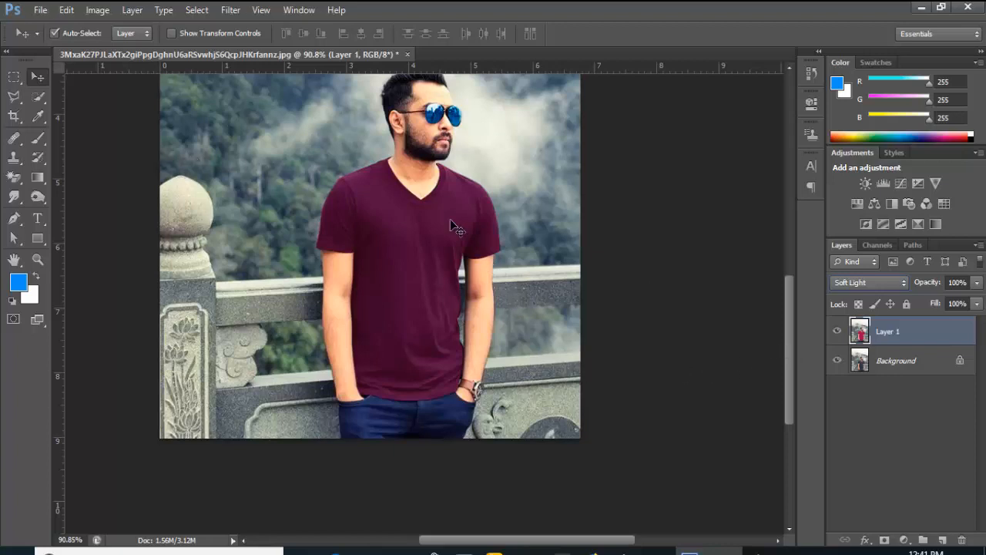
pyautogui.moveTo(786, 324); pyautogui.dragTo(781, 269)
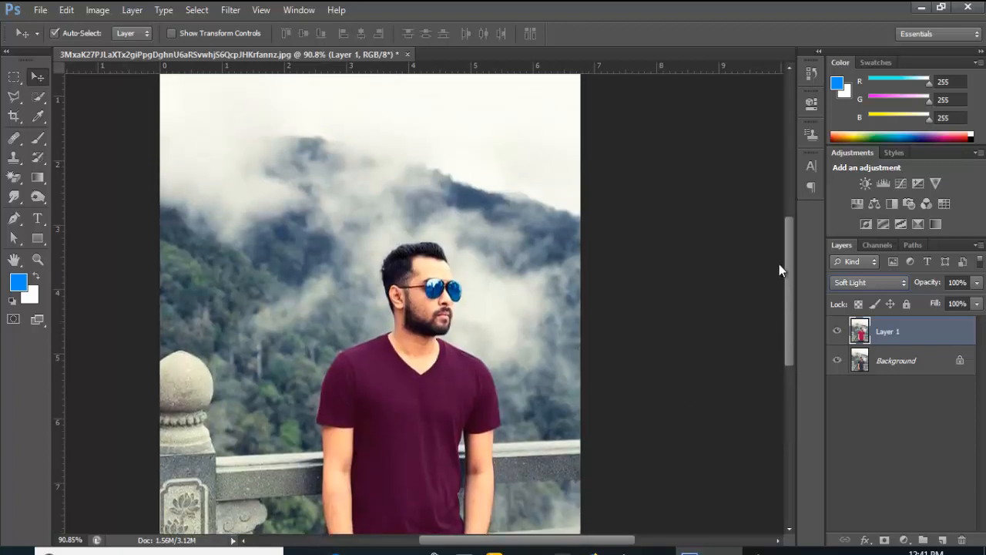
pyautogui.click(650, 265)
pyautogui.scroll(-4, 650, 270)
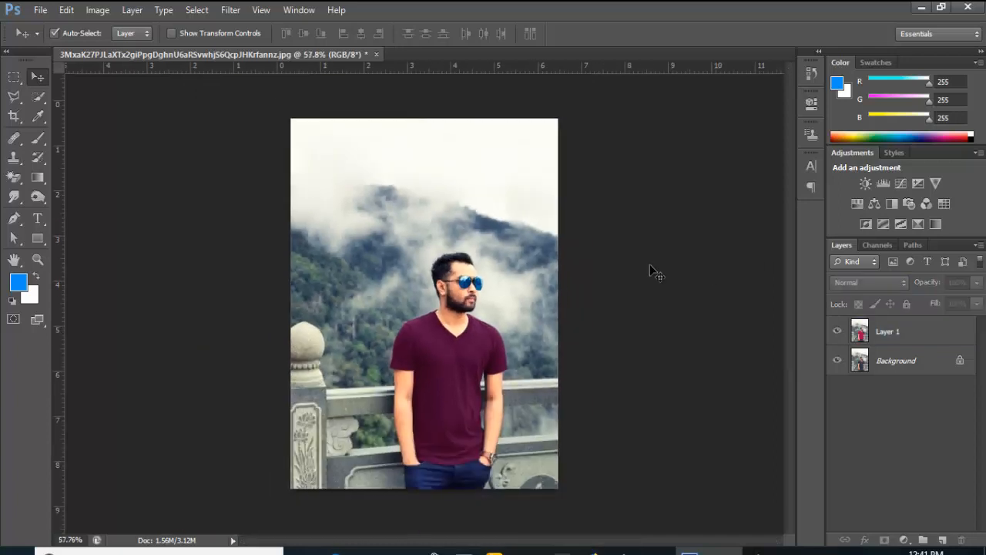
pyautogui.click(837, 330)
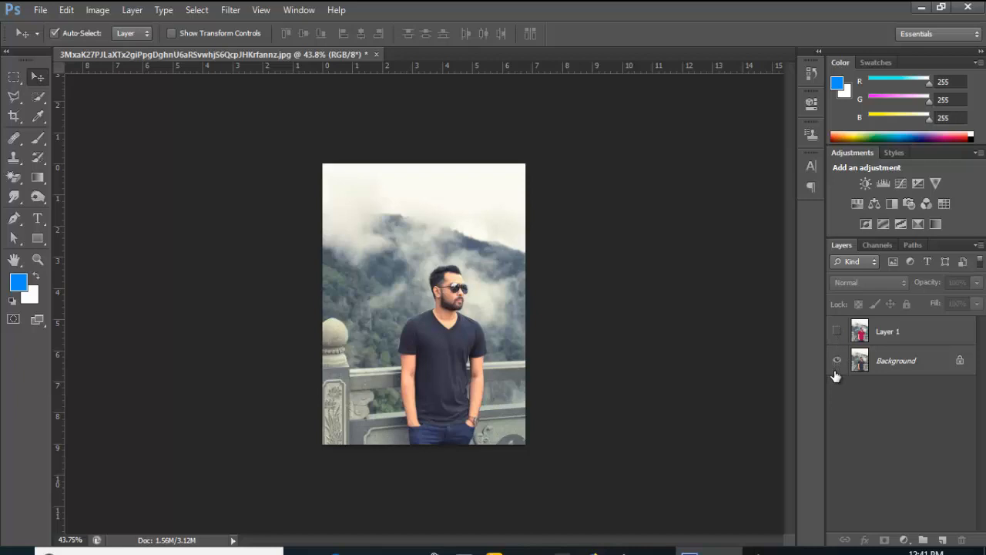
pyautogui.click(836, 330)
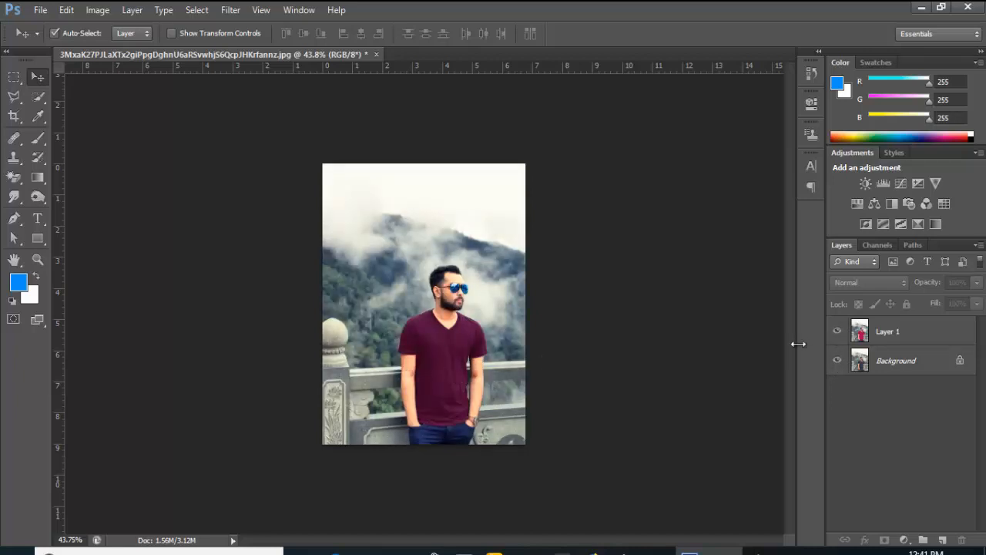
pyautogui.click(837, 331)
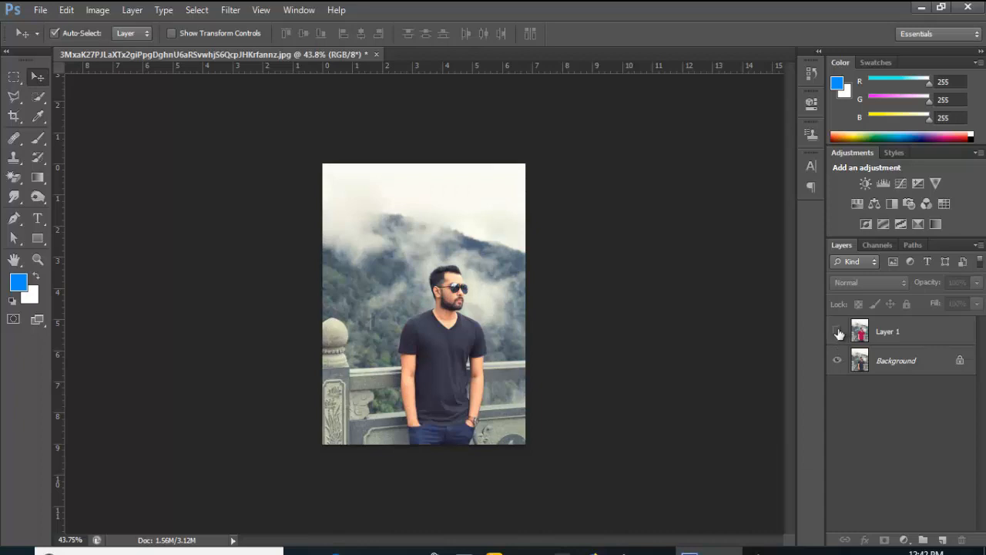
pyautogui.click(837, 331)
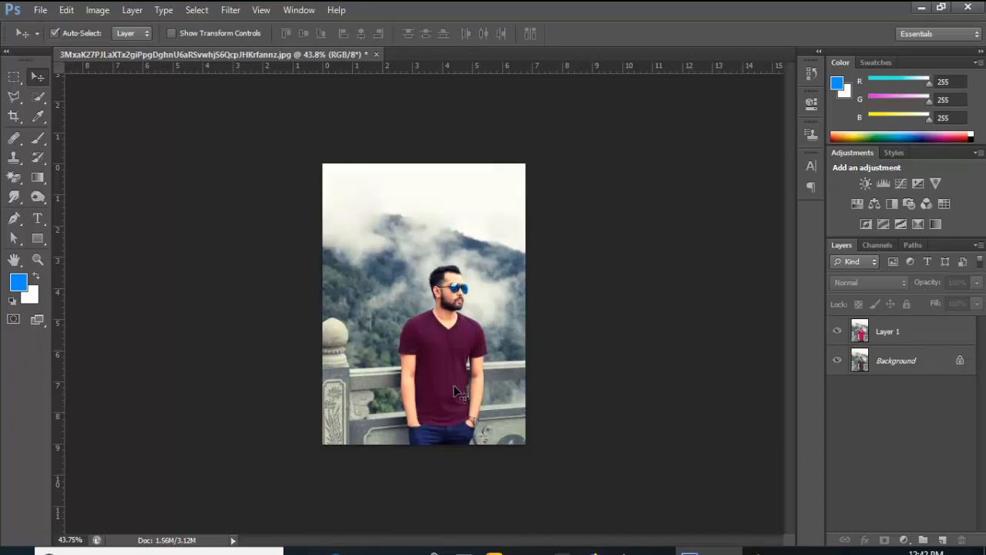